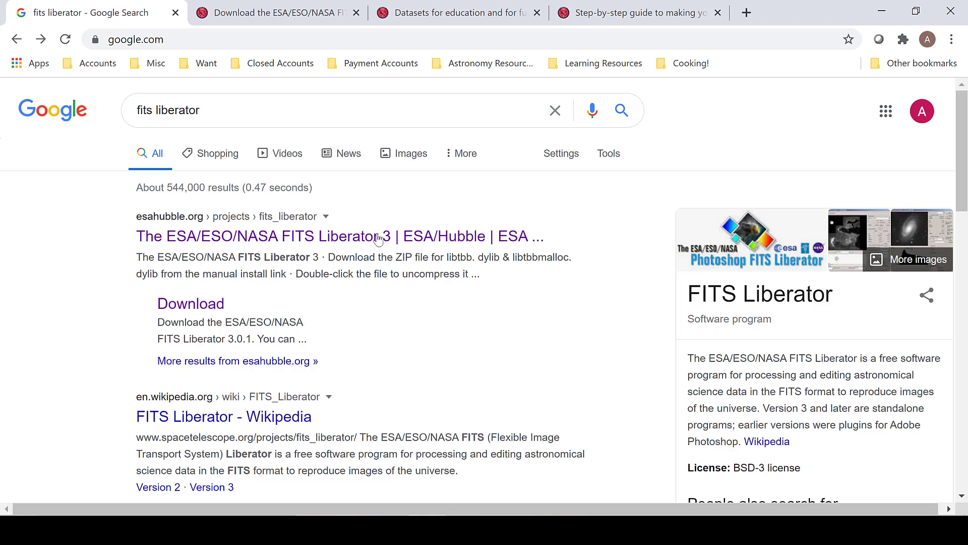
# Step: Go from the esahubble.org search result to the FITS Liberator 3.0.1 download_v301 page
pyautogui.click(425, 237)
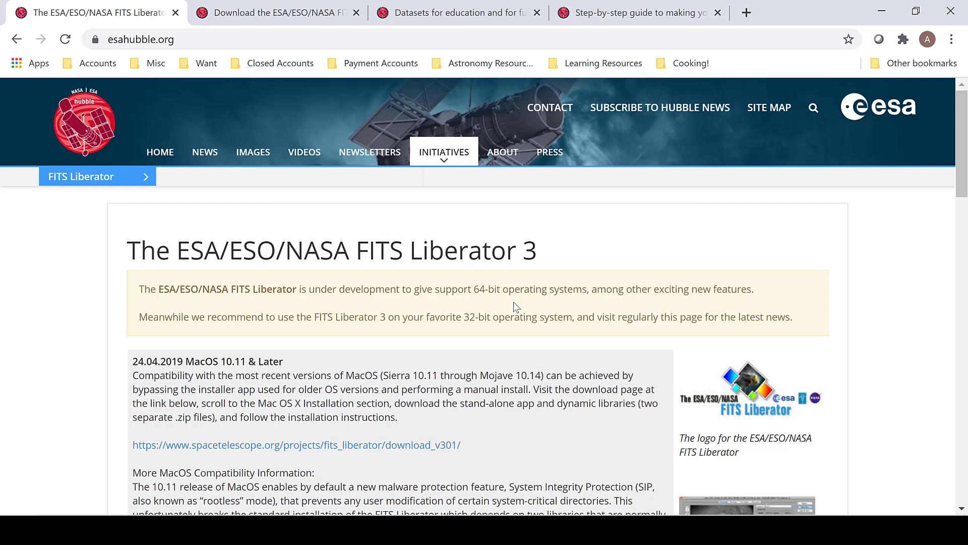
pyautogui.scroll(-1, 513, 301)
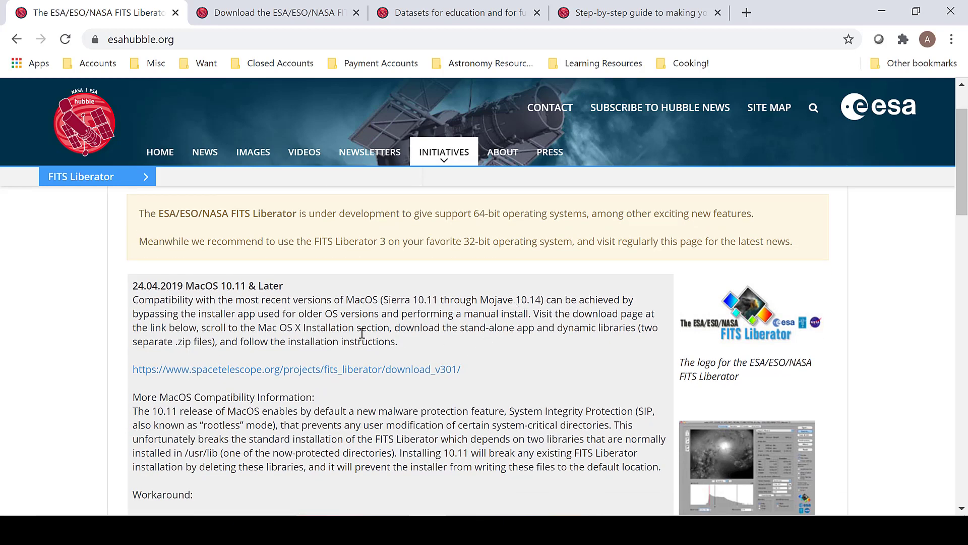
pyautogui.click(410, 371)
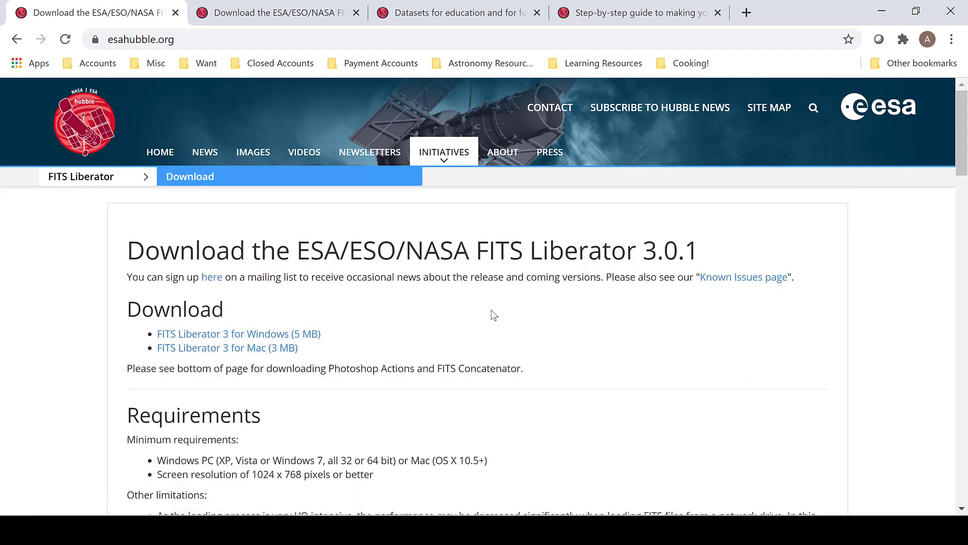
# Step: Scroll through the Windows and Mac installation sections of the download page
pyautogui.scroll(-8, 494, 314)
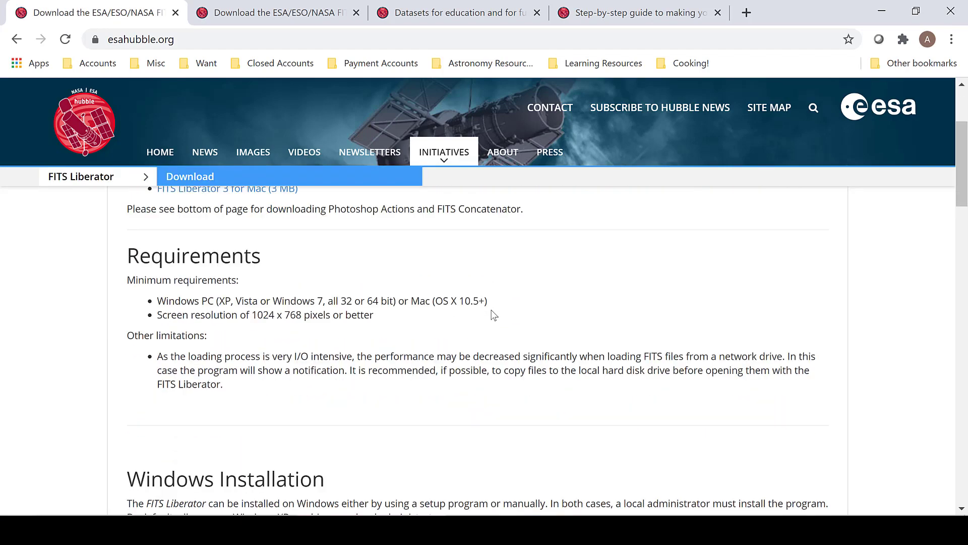
pyautogui.scroll(-3, 494, 315)
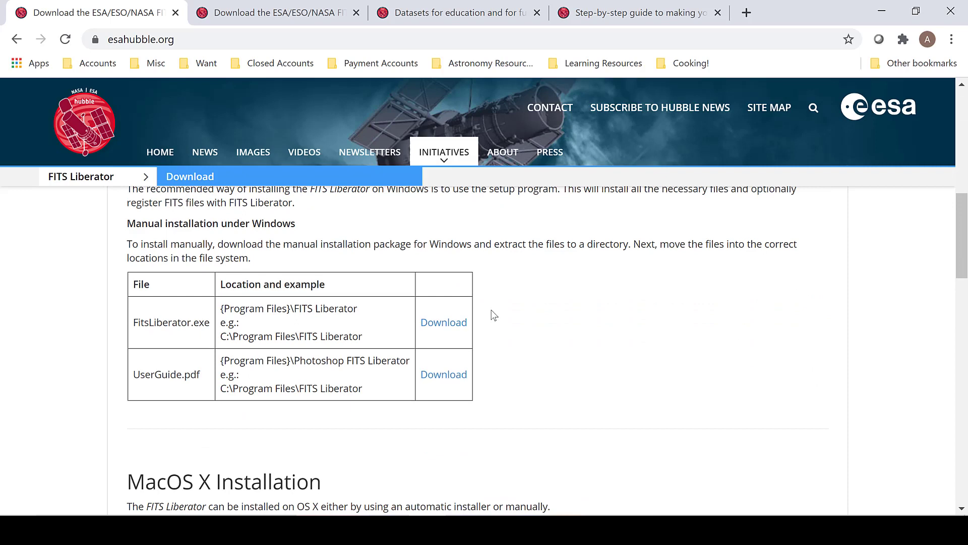
pyautogui.scroll(3, 494, 318)
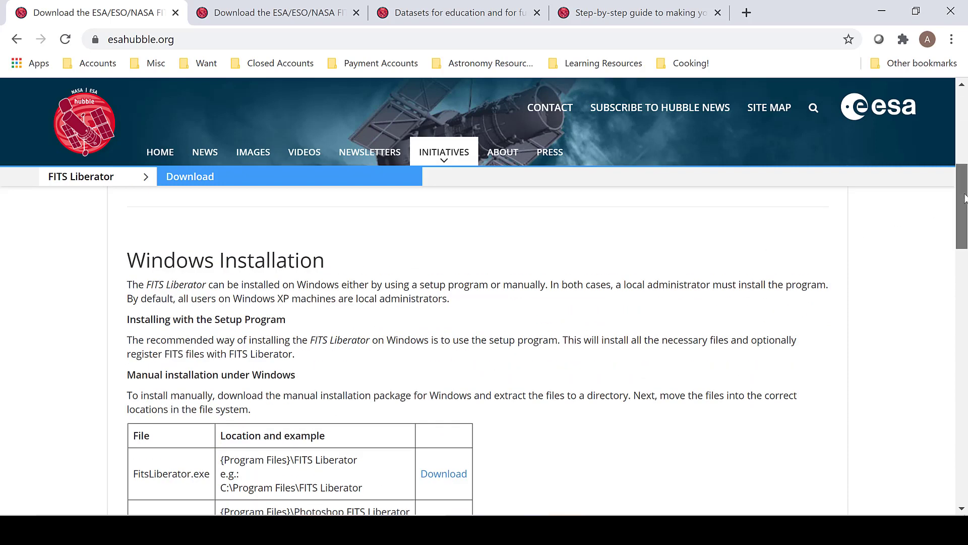
pyautogui.scroll(-2, 960, 202)
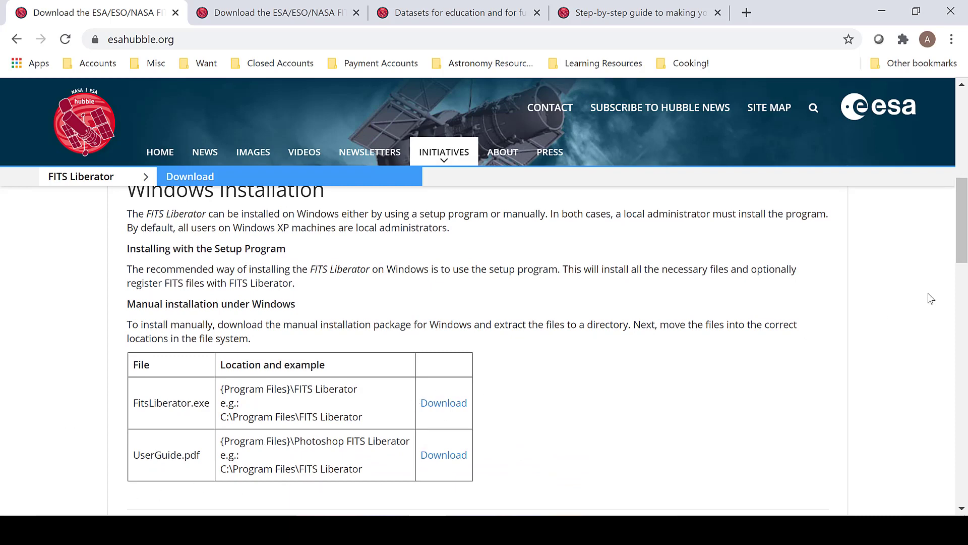
pyautogui.moveTo(963, 252); pyautogui.dragTo(964, 342)
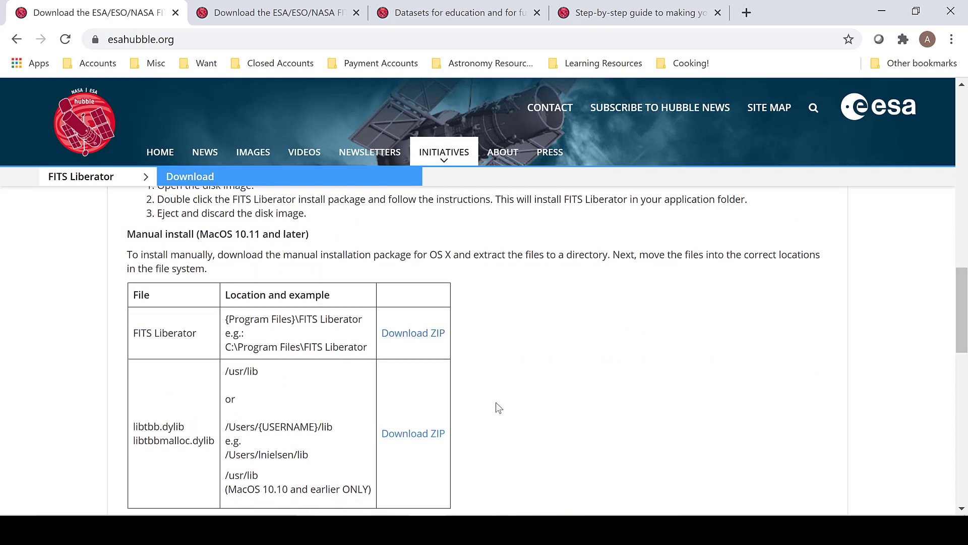
pyautogui.scroll(7, 499, 401)
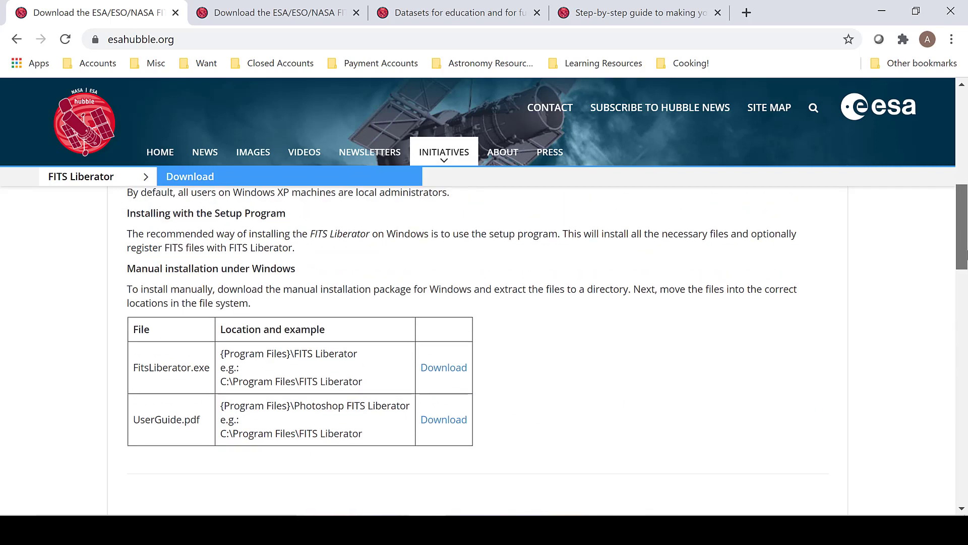
pyautogui.click(444, 421)
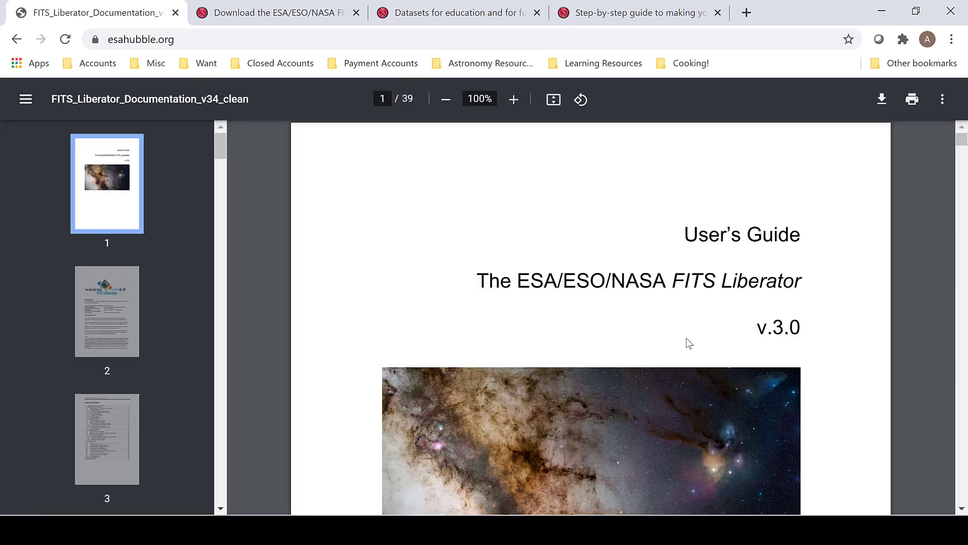
pyautogui.scroll(-15, 689, 343)
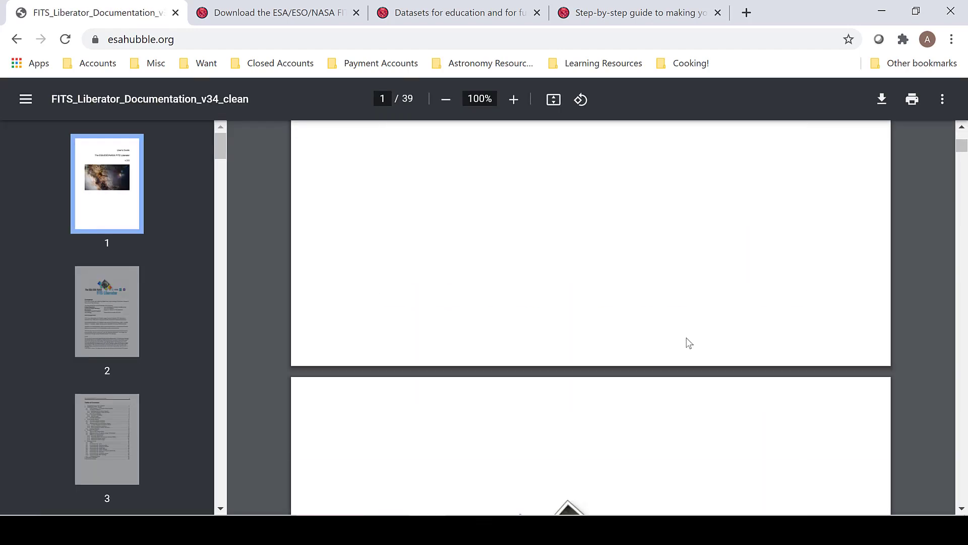
pyautogui.scroll(-18, 689, 343)
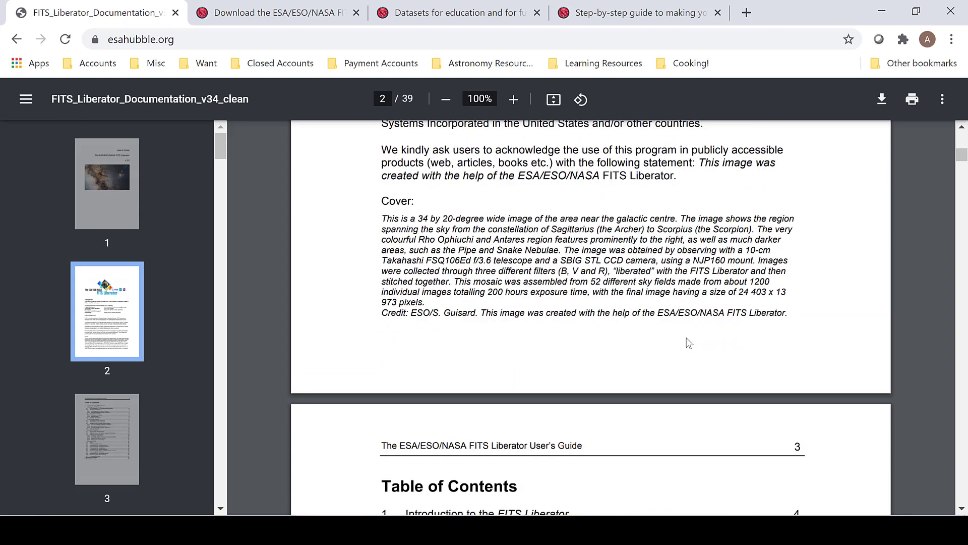
pyautogui.click(17, 39)
pyautogui.scroll(7, 439, 371)
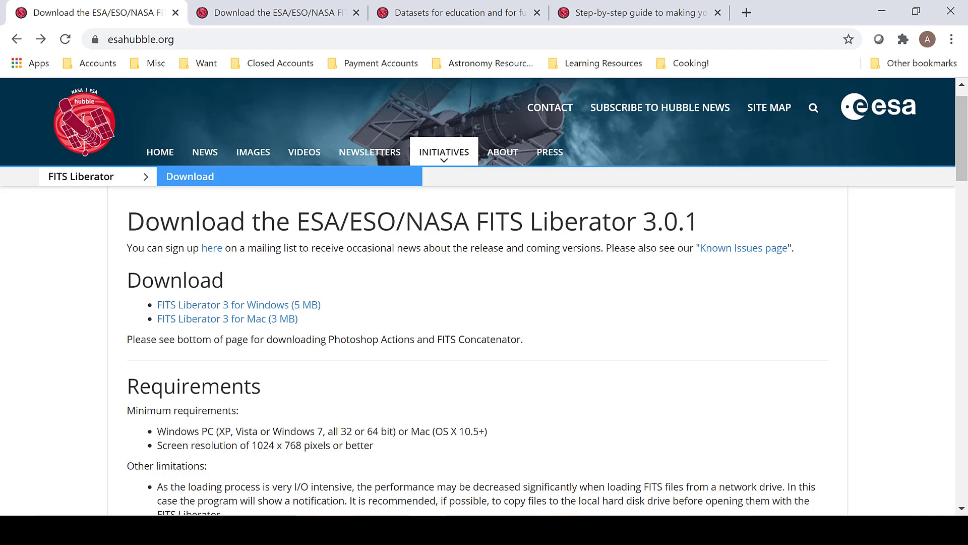
# Step: Launch FITS Liberator from the Start menu and open hst_10188_10_acs_wfc_f550m_sci.fits
pyautogui.click(15, 527)
pyautogui.scroll(-8, 173, 368)
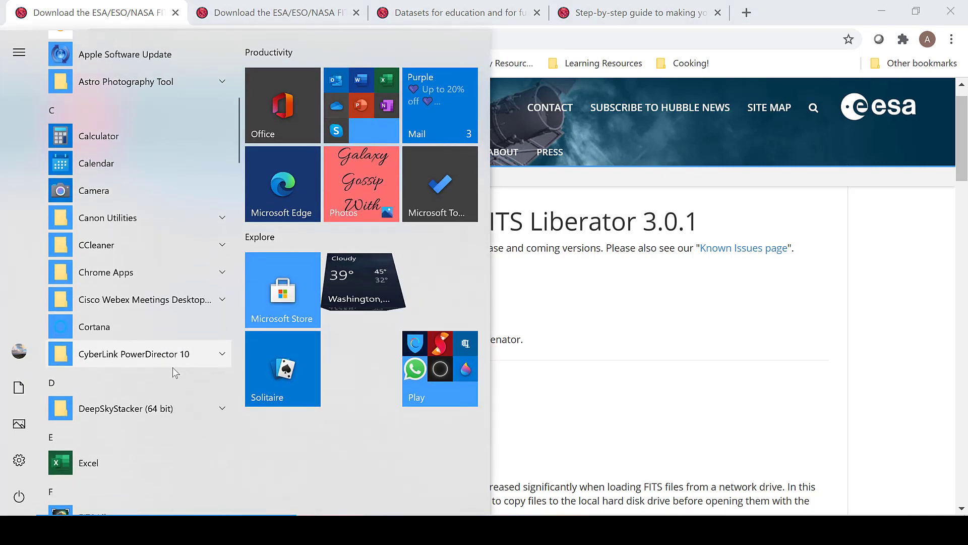
pyautogui.click(129, 448)
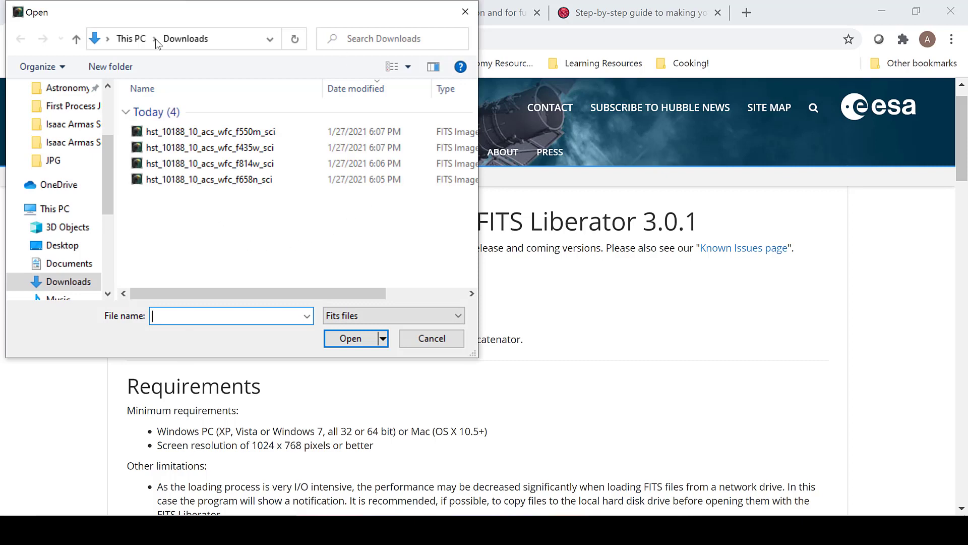
pyautogui.doubleClick(195, 134)
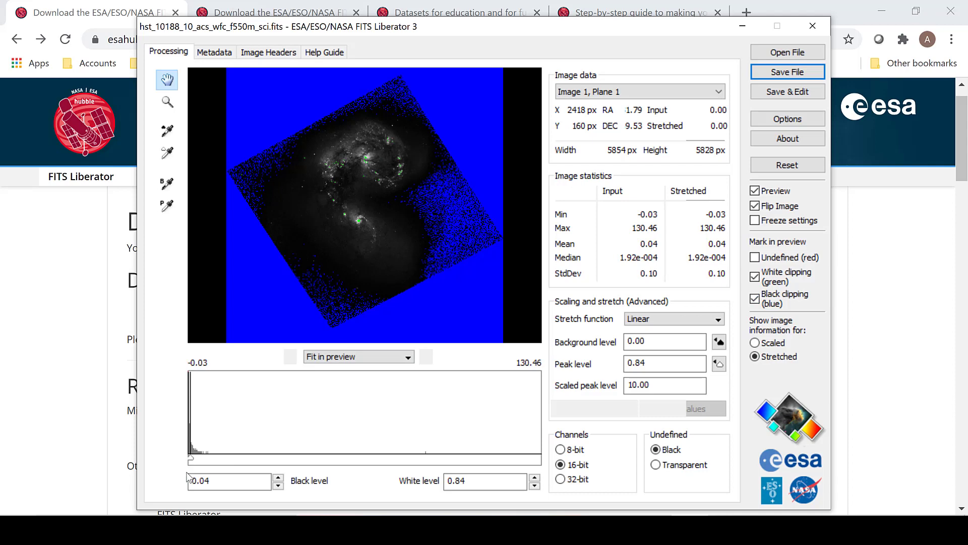
# Step: Change the f550m image's stretch function from Linear to Log(x)
pyautogui.click(668, 322)
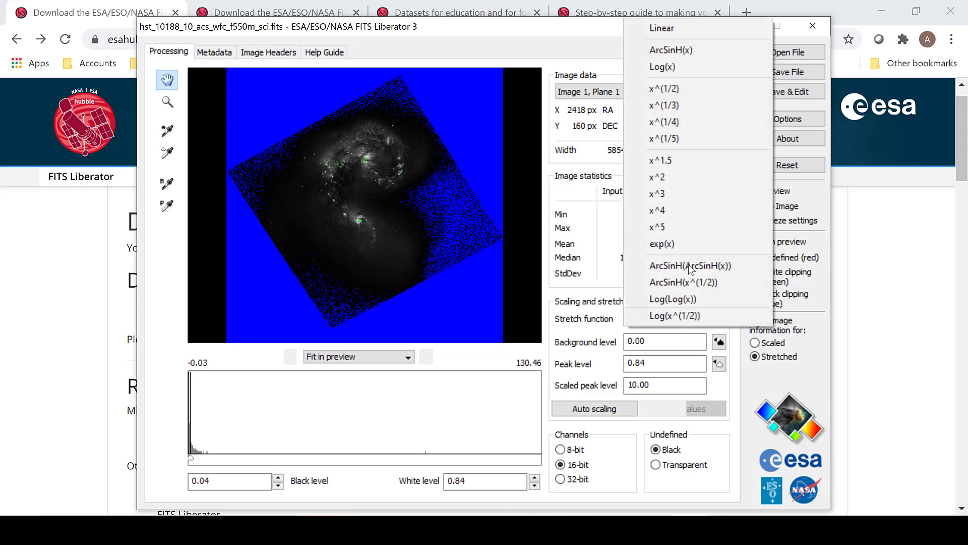
pyautogui.click(701, 65)
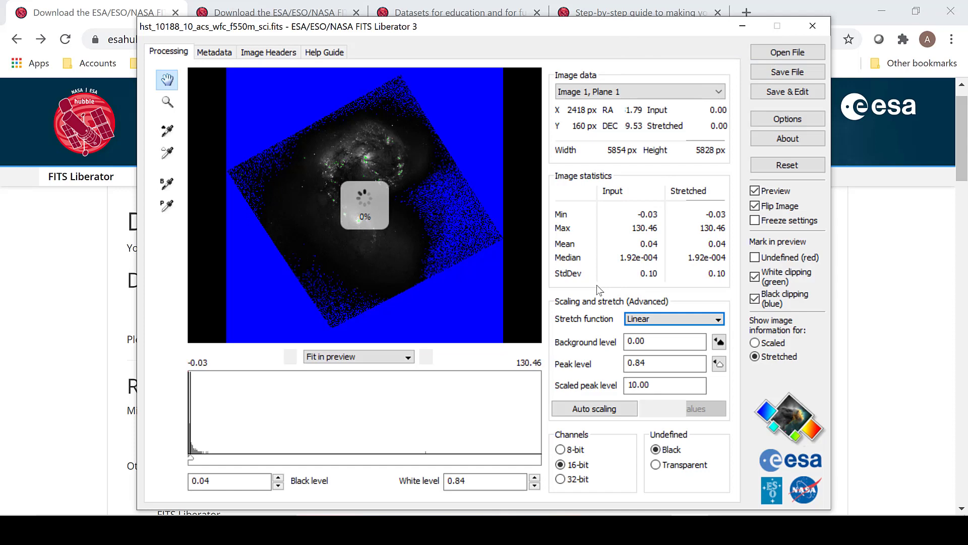
pyautogui.click(694, 318)
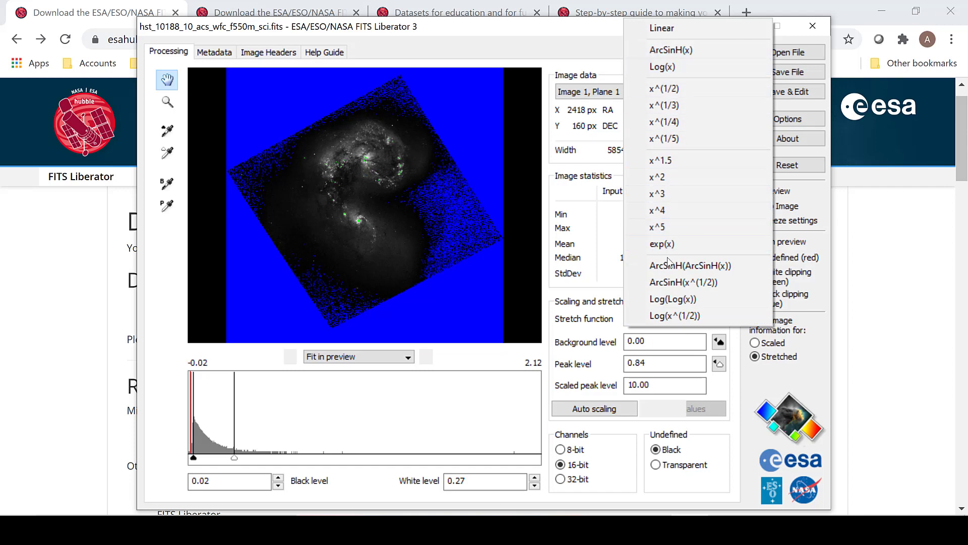
pyautogui.click(614, 294)
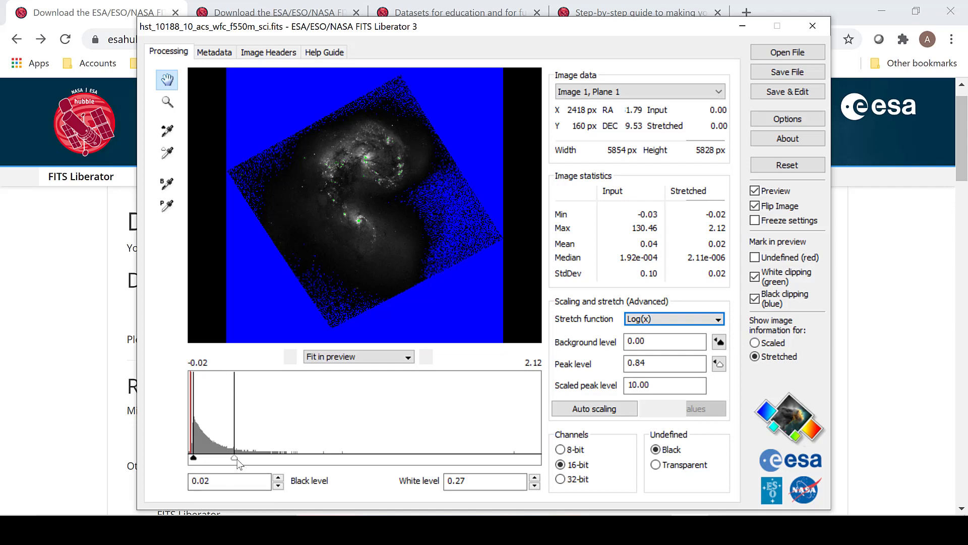
# Step: Auto-scale the Log(x) image, then set black level -0.32 and white level 1.71
pyautogui.click(600, 412)
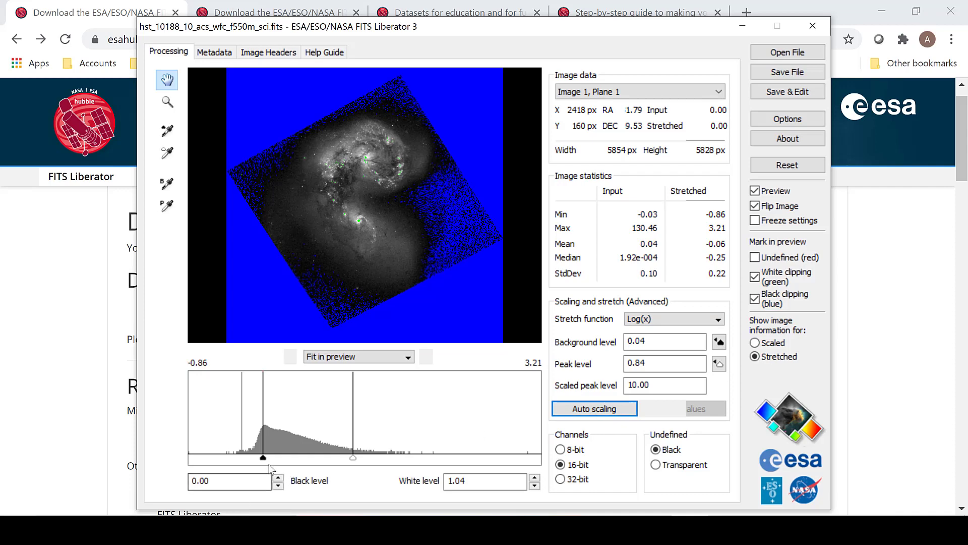
pyautogui.moveTo(263, 457); pyautogui.dragTo(235, 459)
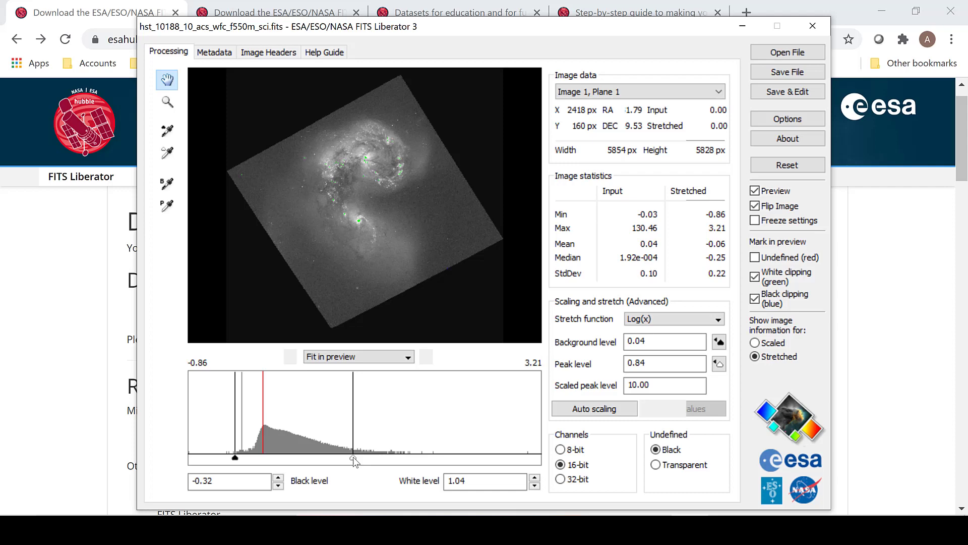
pyautogui.moveTo(353, 459); pyautogui.dragTo(412, 459)
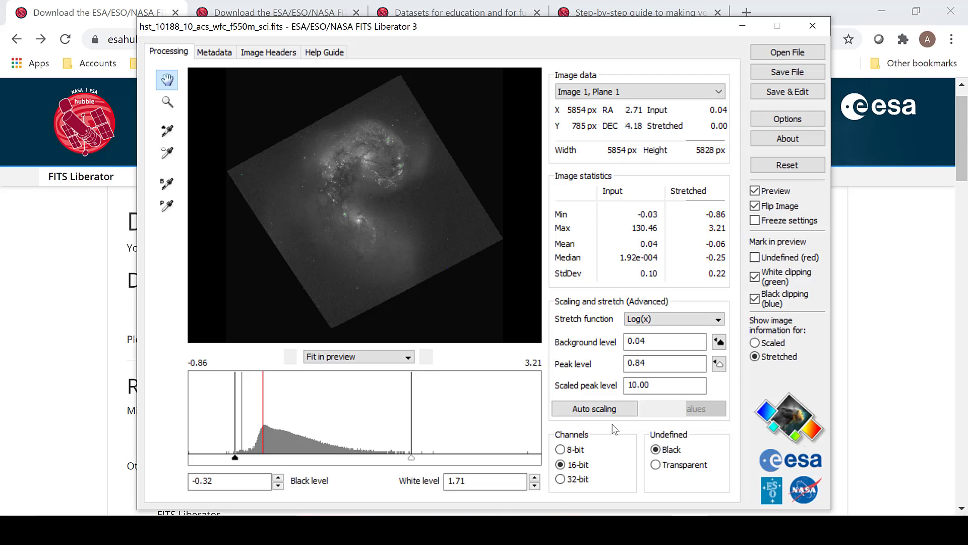
# Step: Save the image in Downloads as TIFF hst_10188_10_acs_wfc_f550m_sci_GREEN
pyautogui.click(809, 70)
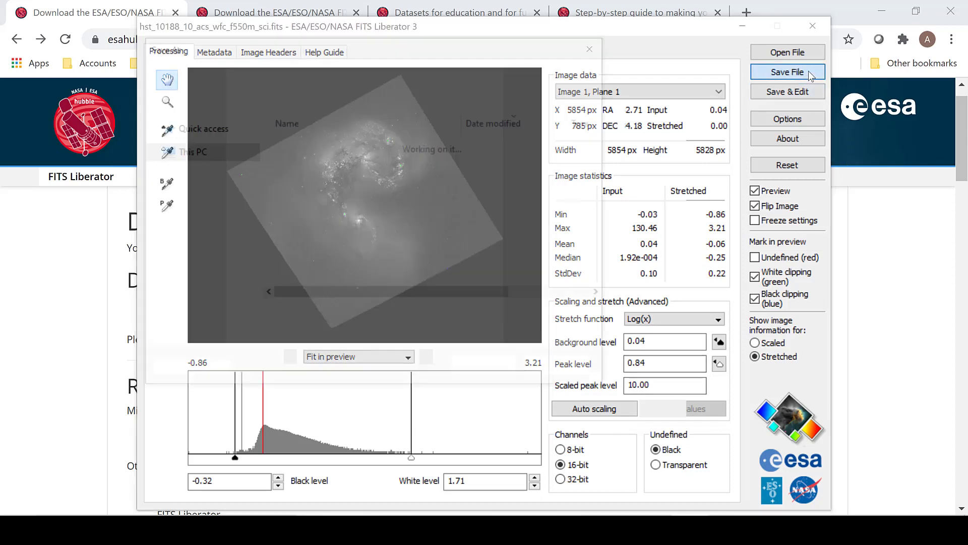
pyautogui.click(398, 319)
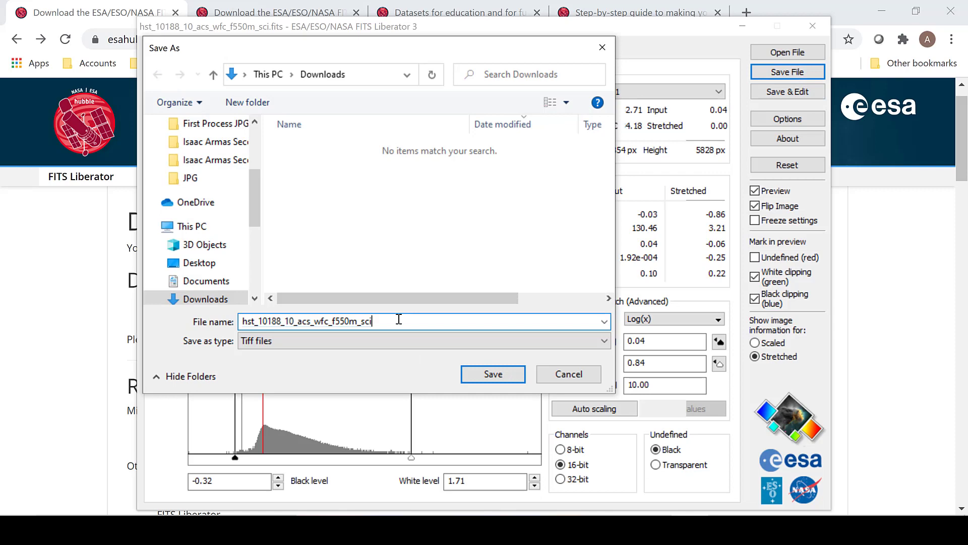
pyautogui.write('_GREEN')
pyautogui.click(473, 377)
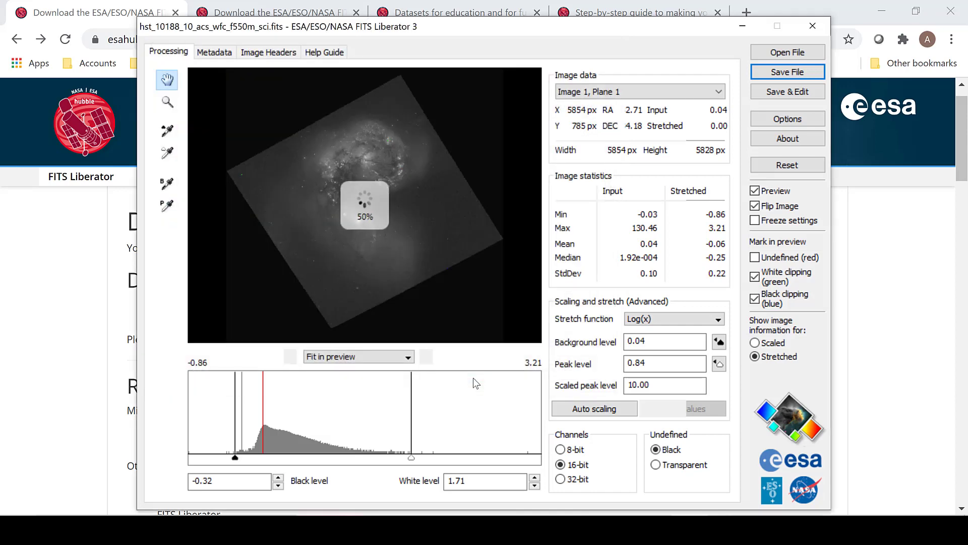
# Step: Open hst_10188_10_acs_wfc_f435w_sci.fits from the Downloads folder
pyautogui.click(776, 54)
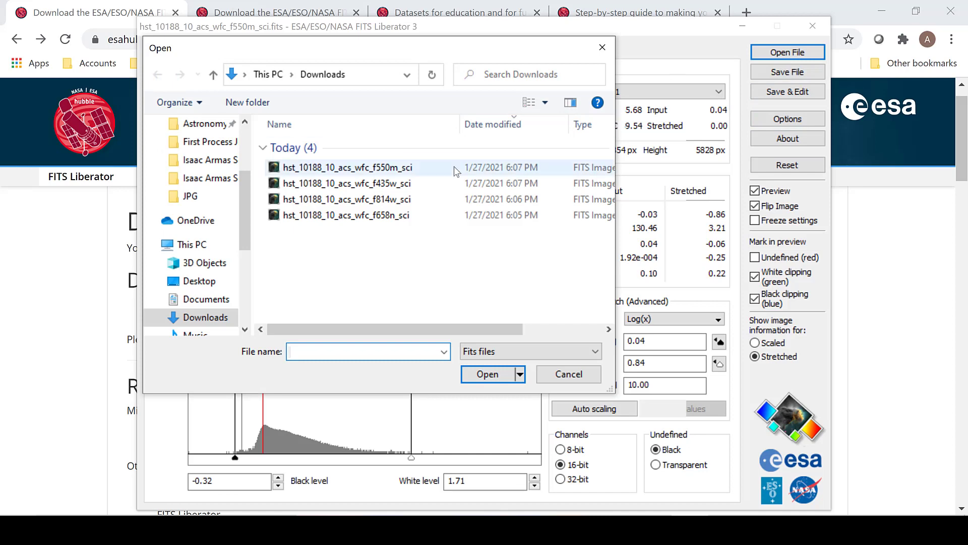
pyautogui.click(406, 198)
pyautogui.doubleClick(408, 186)
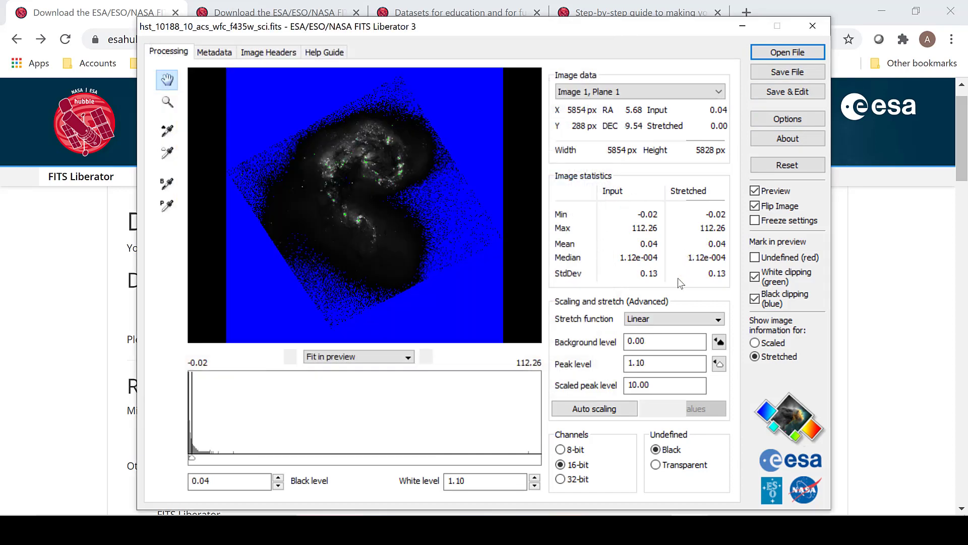
# Step: Apply a Log(x) stretch, auto-scale, and set black level -0.17 and white level 1.85
pyautogui.click(672, 316)
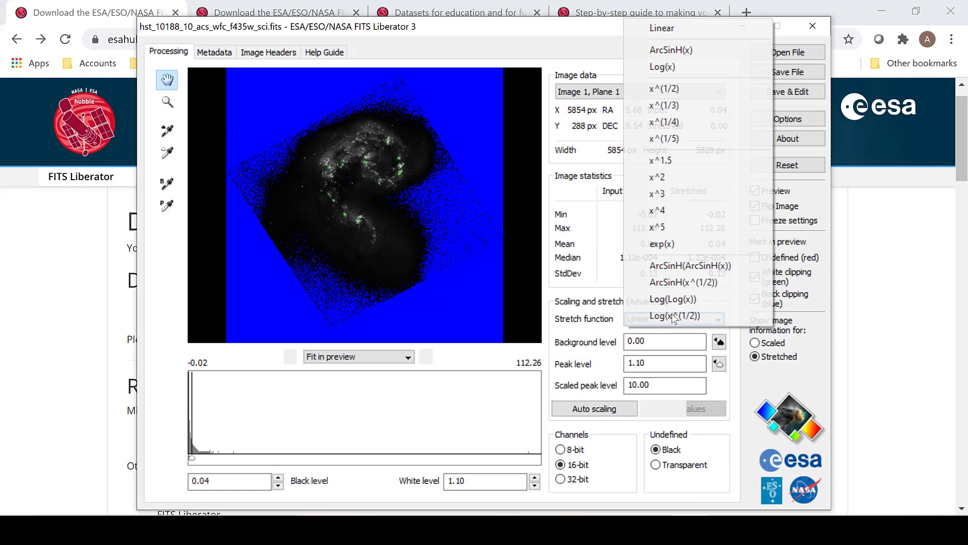
pyautogui.click(685, 68)
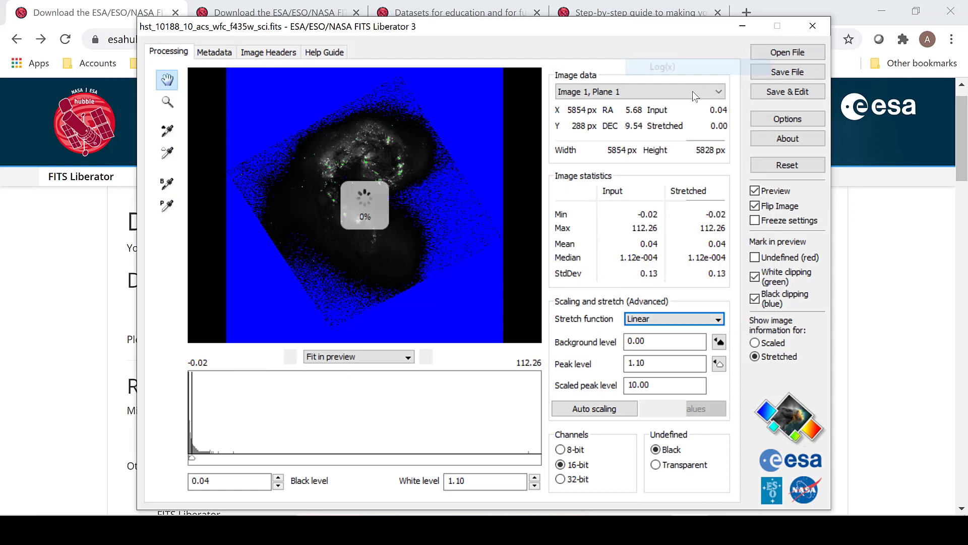
pyautogui.click(593, 409)
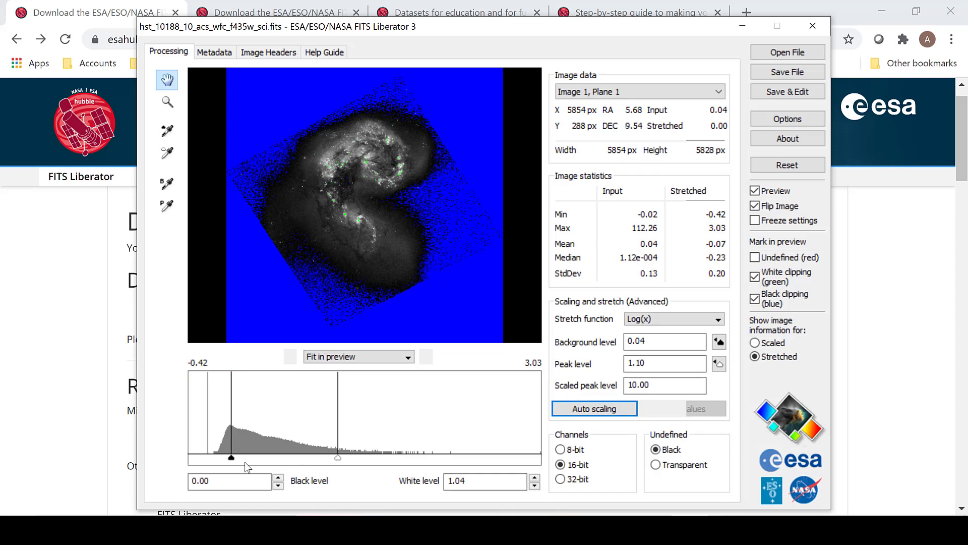
pyautogui.moveTo(231, 458); pyautogui.dragTo(214, 458)
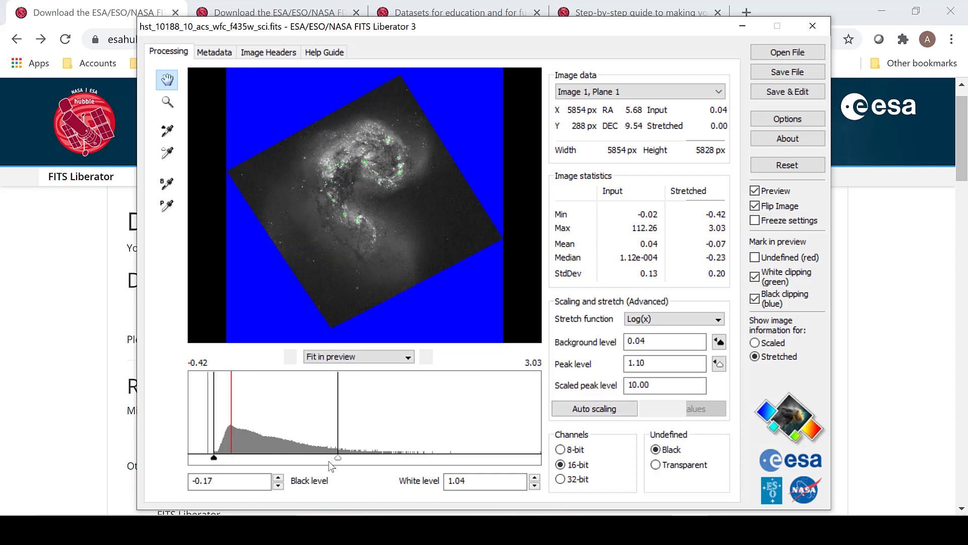
pyautogui.moveTo(337, 459); pyautogui.dragTo(421, 459)
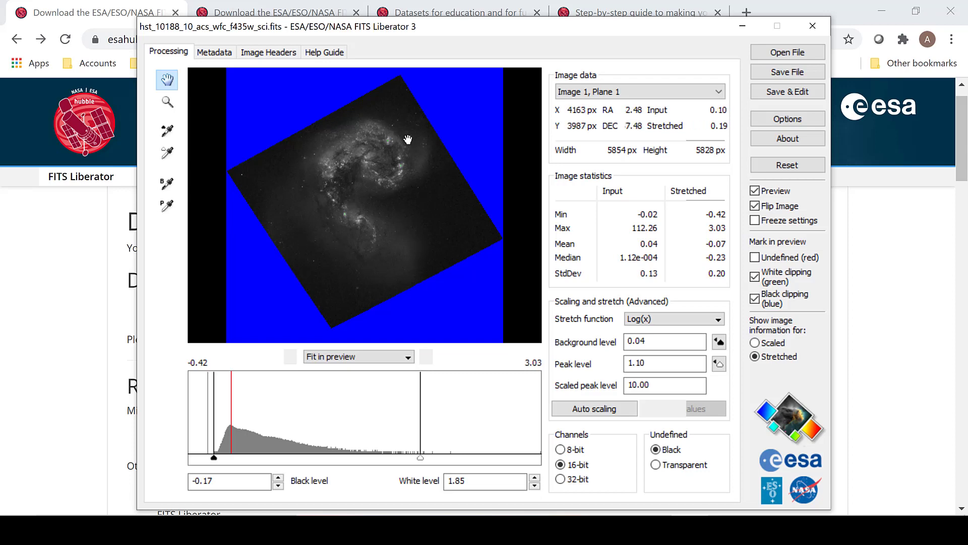
# Step: Save the f435w image in Downloads as TIFF hst_10188_10_acs_wfc_f435w_sci_BLUE, then cancel the Open File dialog
pyautogui.click(782, 71)
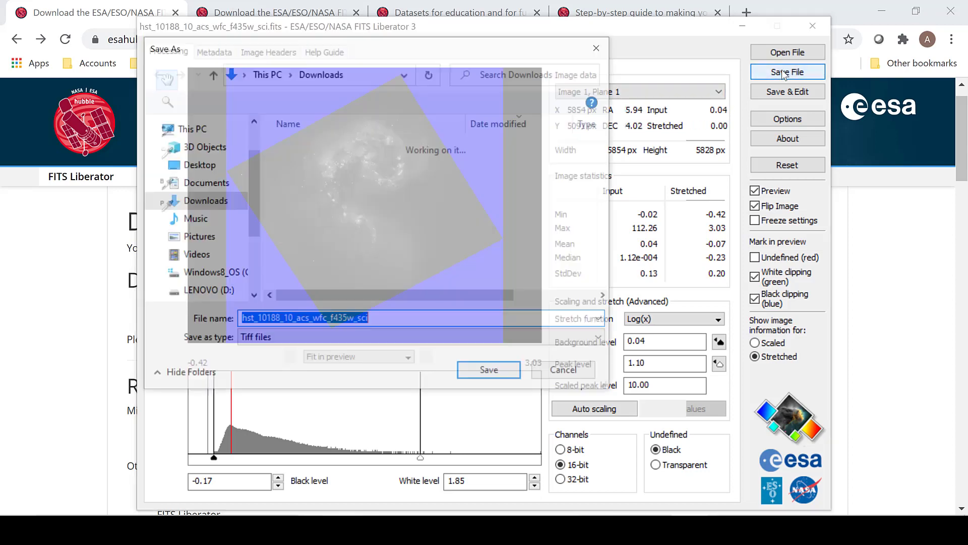
pyautogui.click(474, 317)
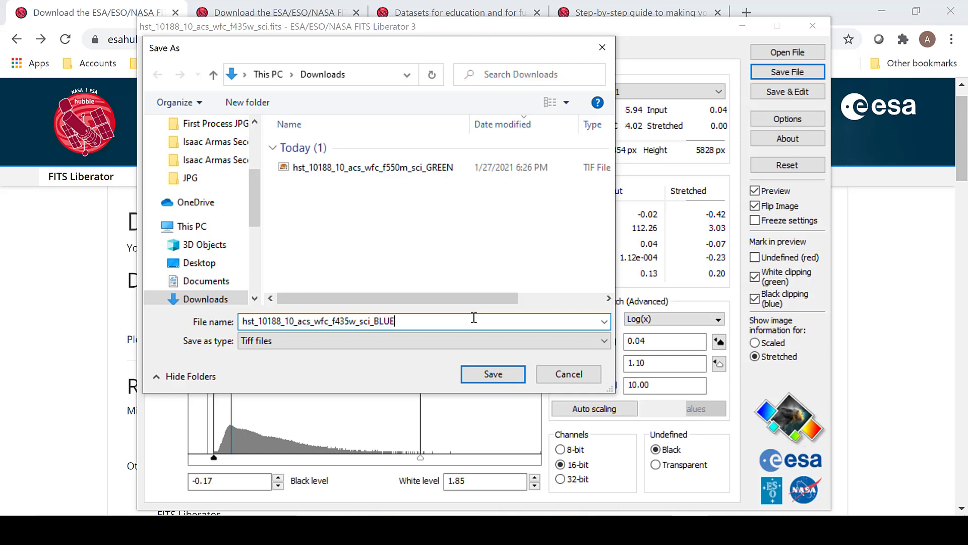
pyautogui.write('_BLUE')
pyautogui.click(505, 371)
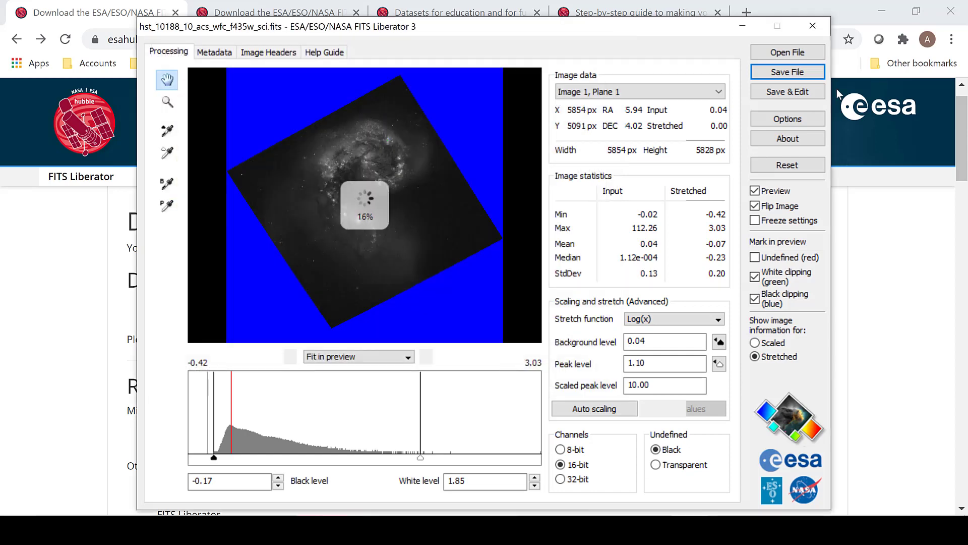
pyautogui.click(787, 51)
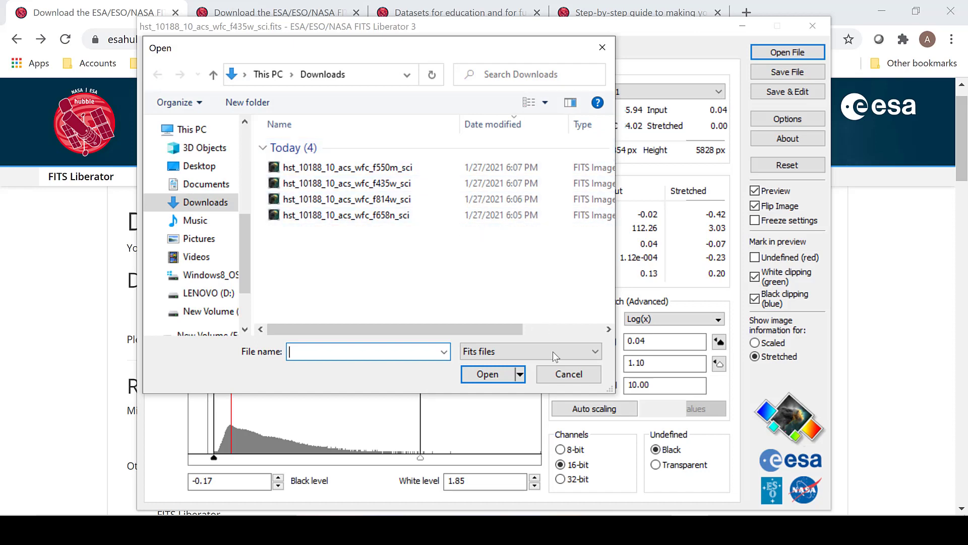
pyautogui.click(568, 374)
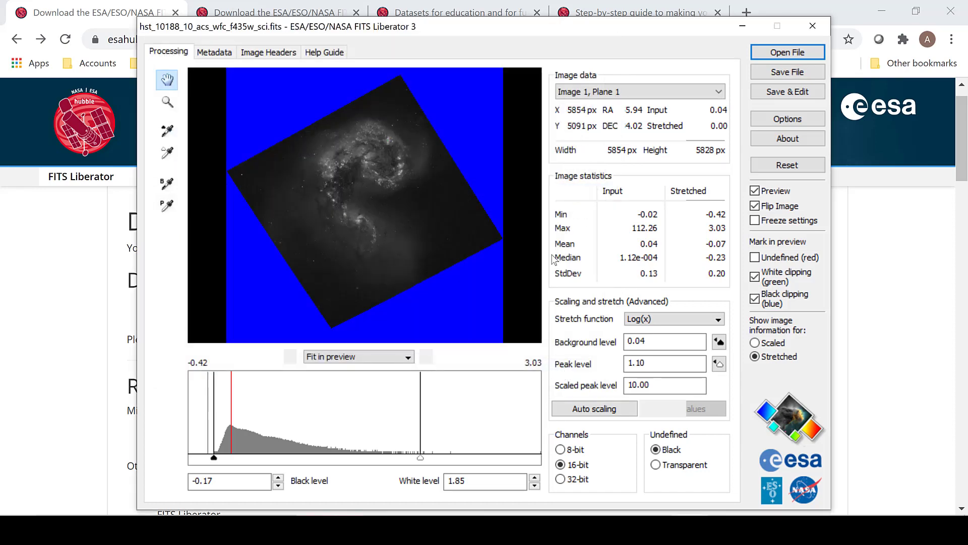